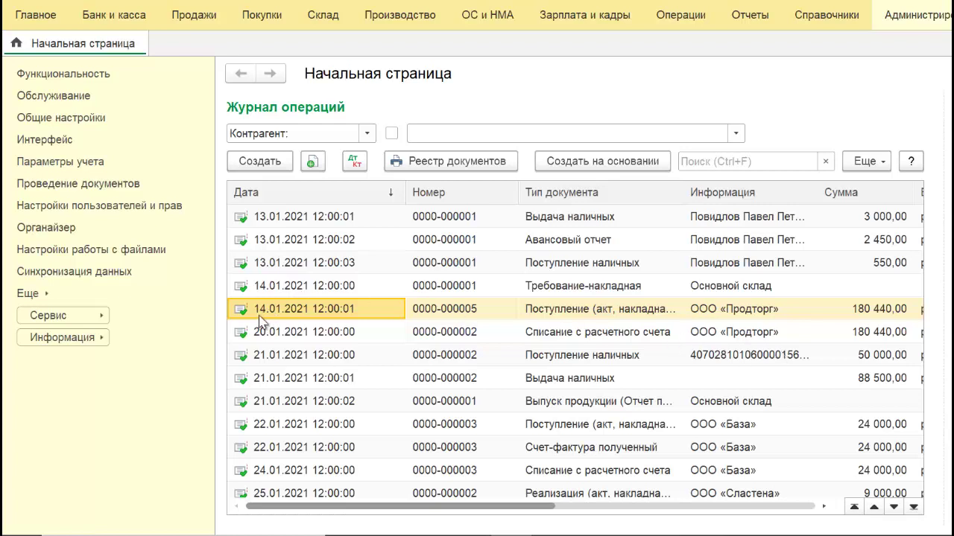
Open the list of Корректировка долга documents for purchases and start creating a new one
left_click(758, 314)
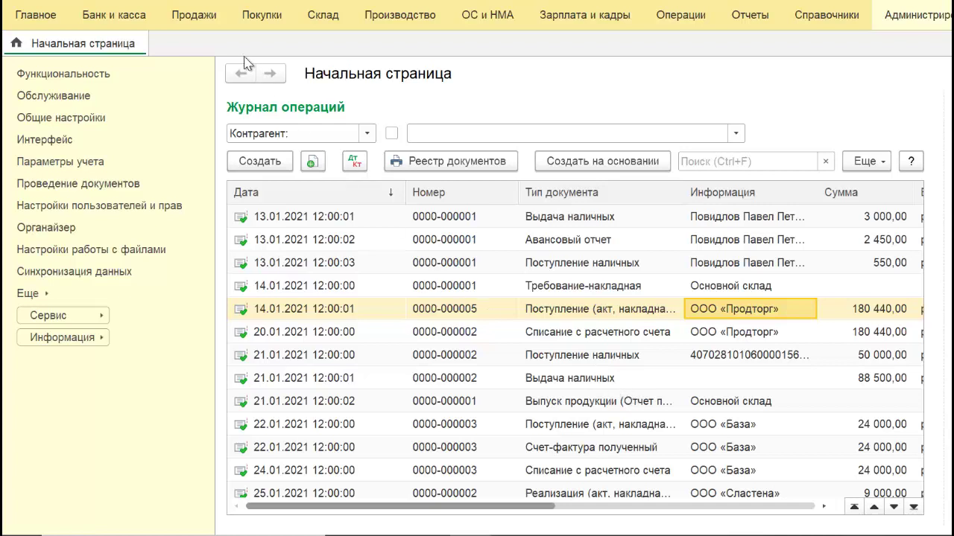
left_click(204, 21)
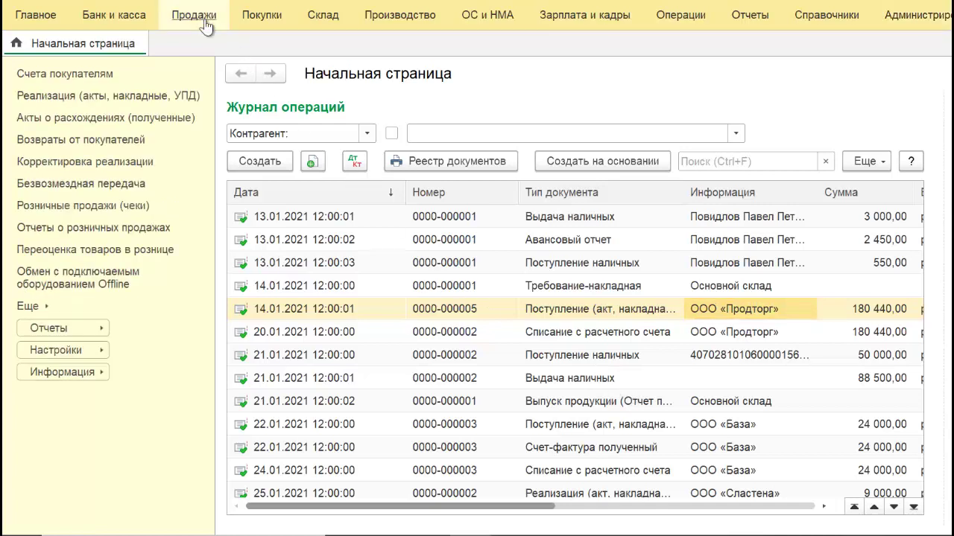
left_click(30, 307)
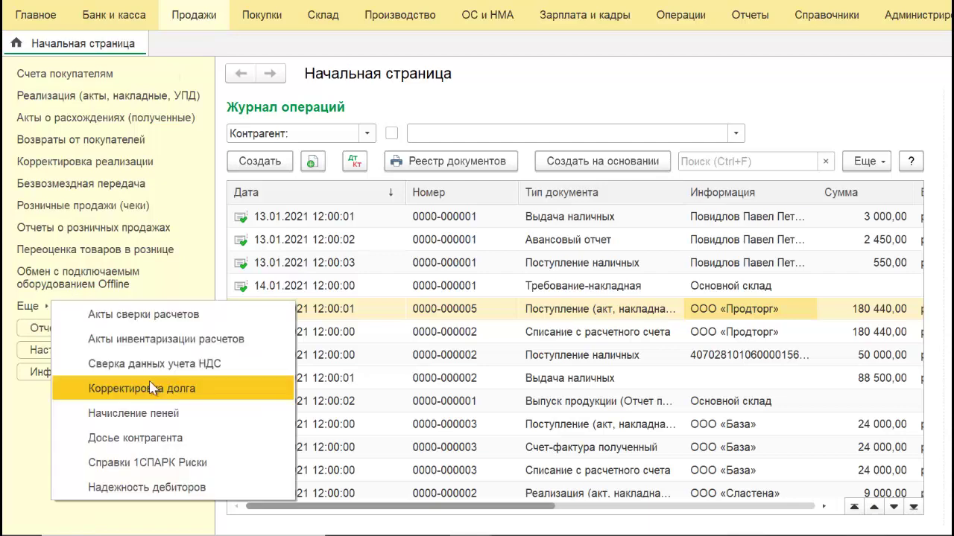
left_click(265, 16)
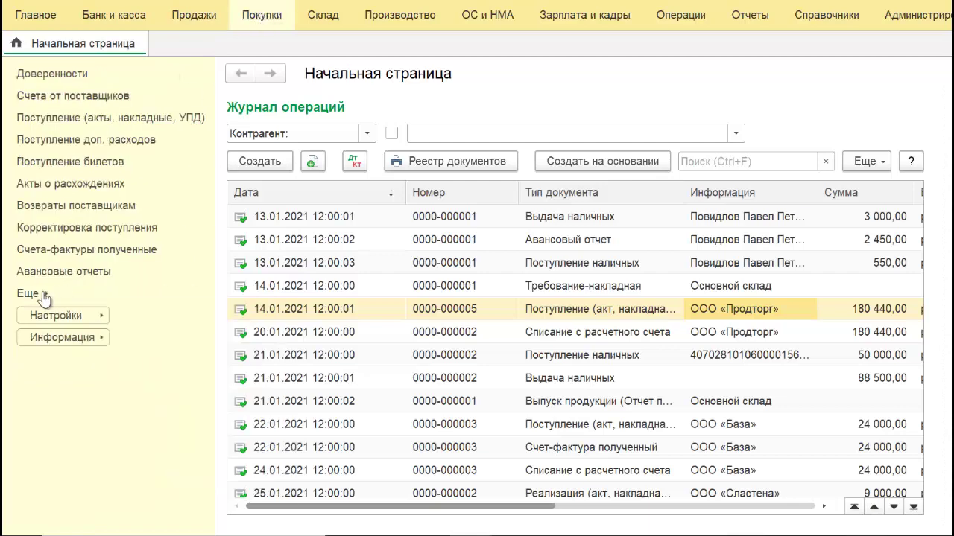
left_click(43, 295)
left_click(141, 399)
left_click(266, 121)
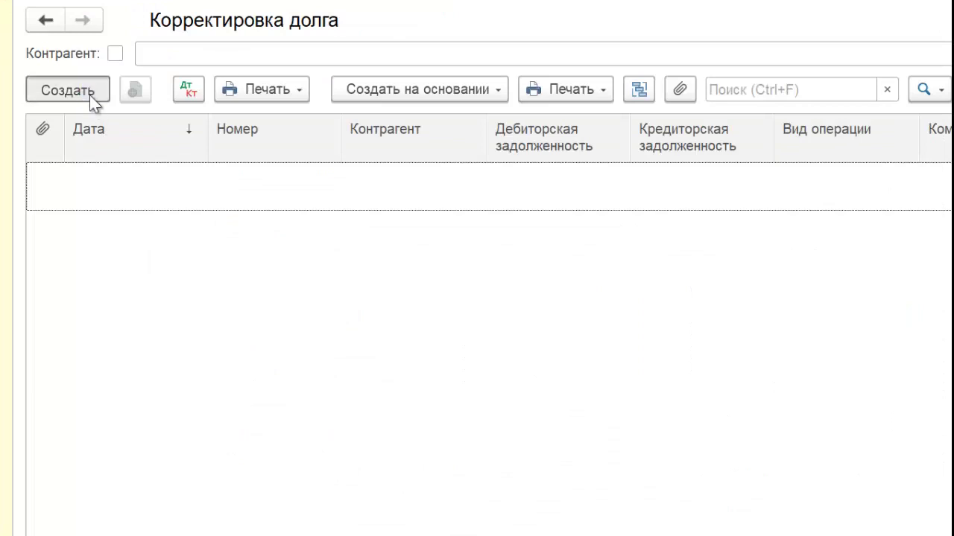
Set the debt adjustment's operation type to Списание задолженности and the debt being written off to Задолженность поставщику
left_click(606, 99)
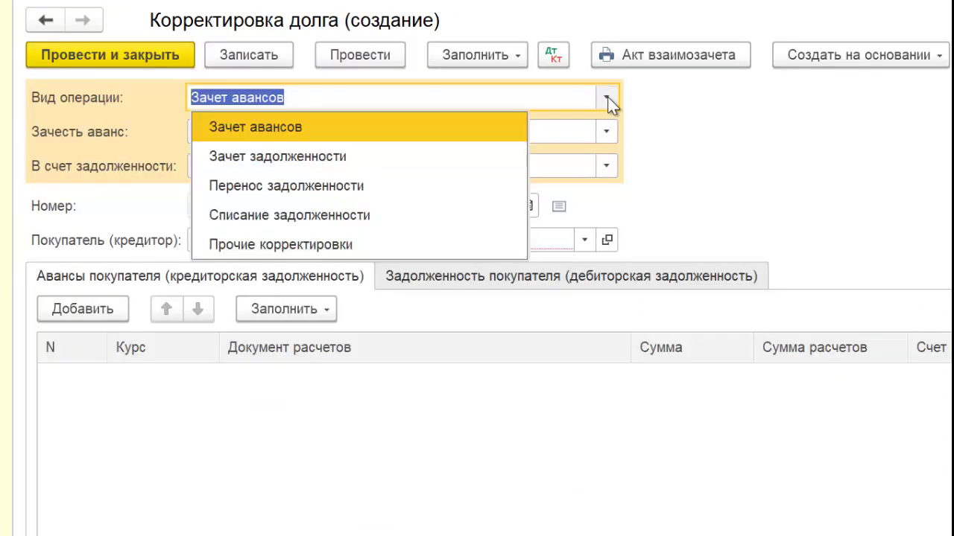
left_click(198, 215)
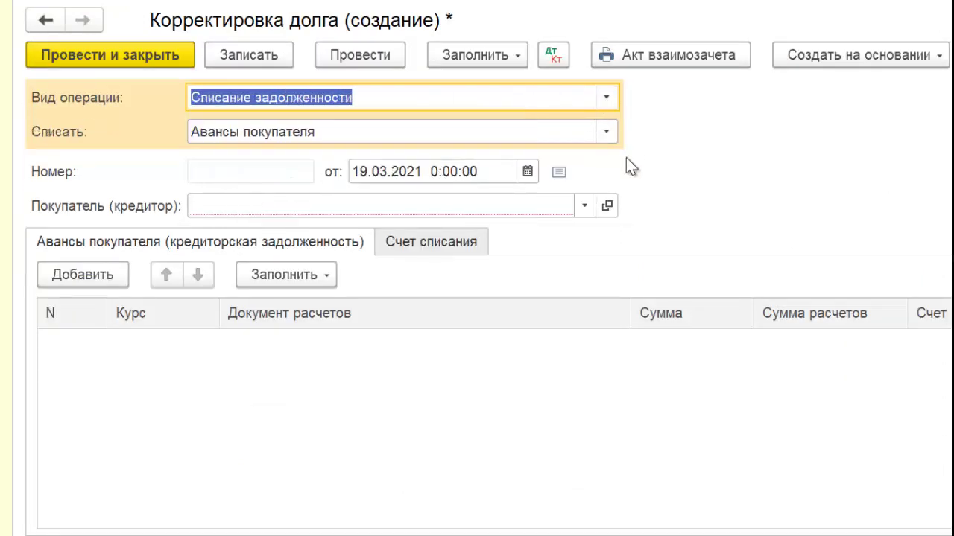
left_click(609, 136)
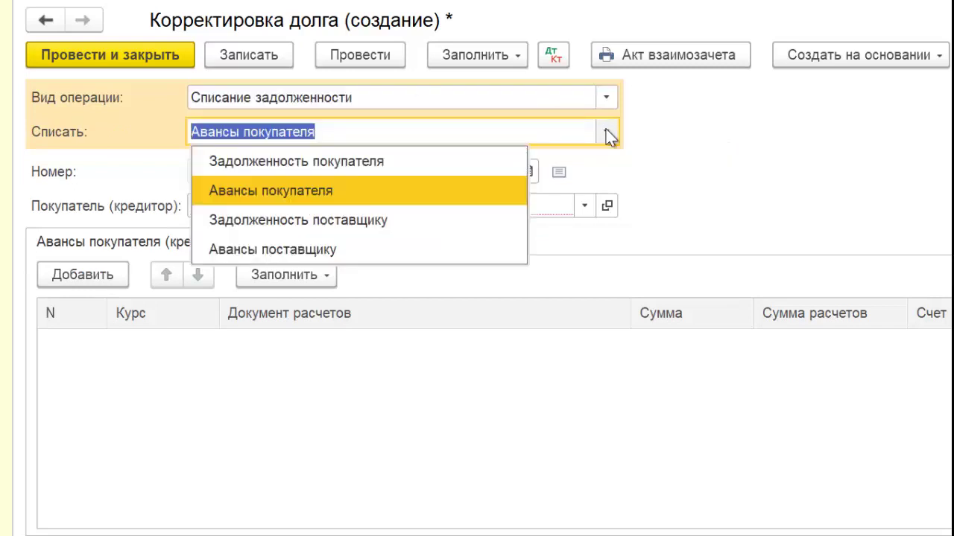
left_click(431, 217)
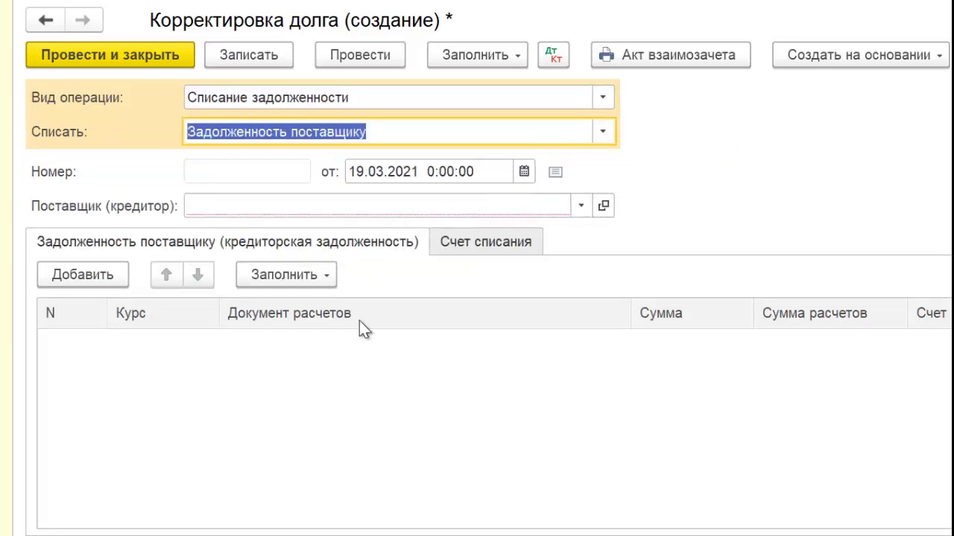
Choose ООО «Продторг» as the supplier and fill the debt table with the outstanding settlement balances
left_click(578, 211)
left_click(356, 237)
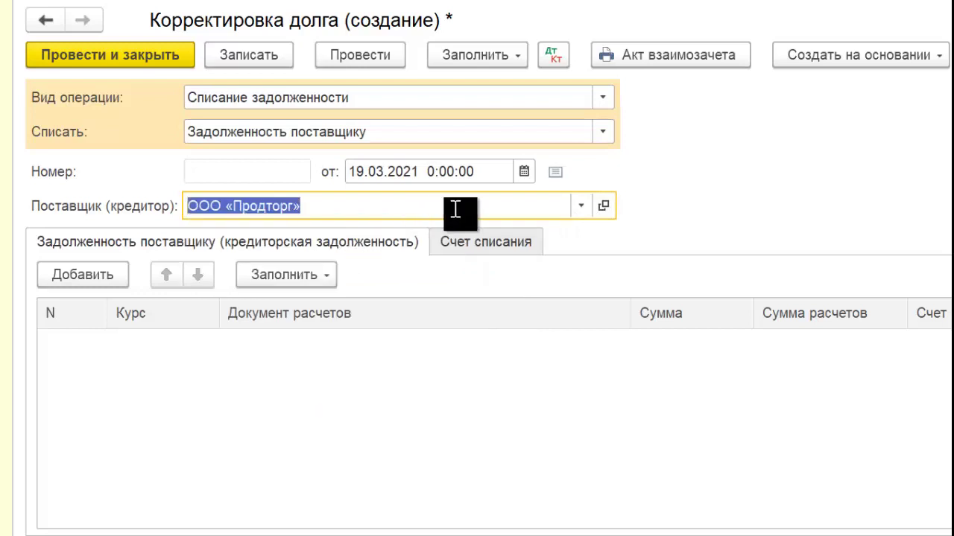
left_click(308, 276)
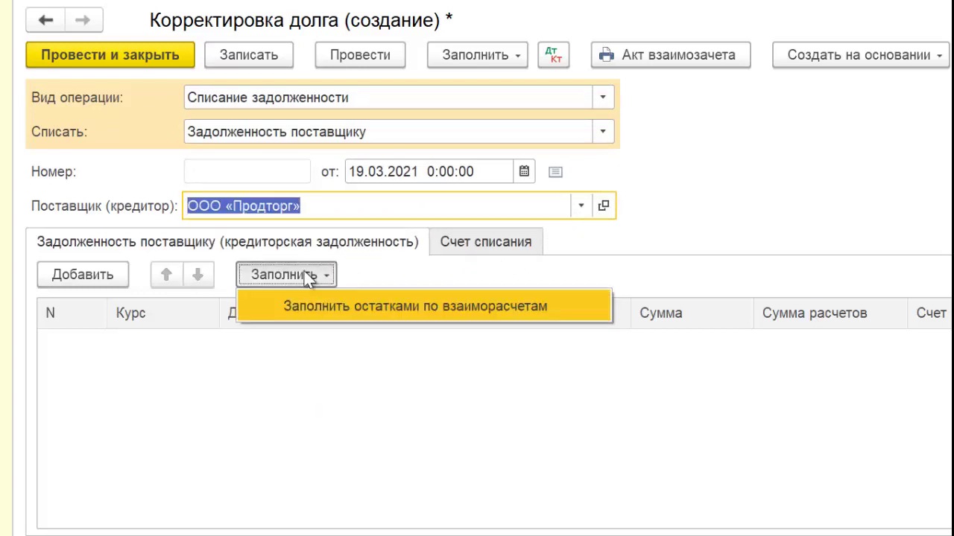
left_click(578, 305)
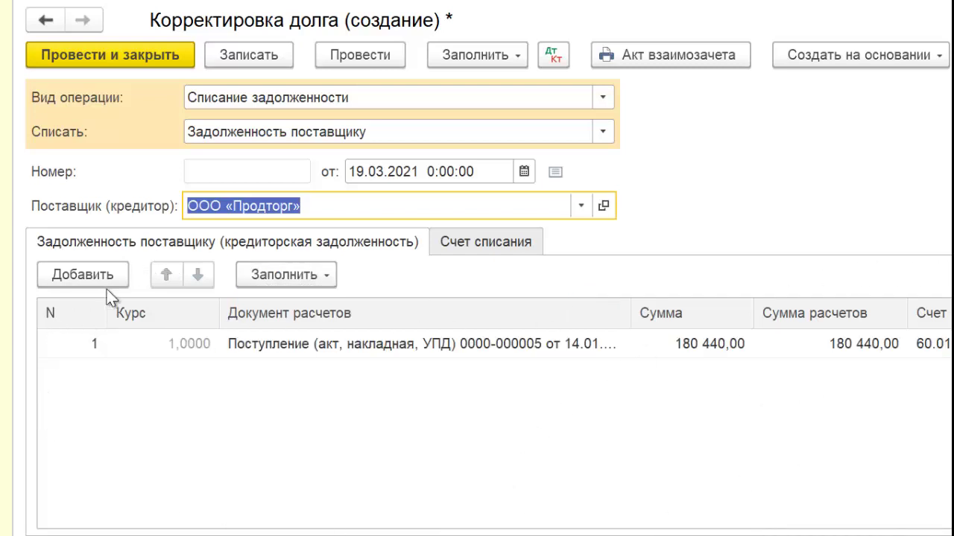
left_click(181, 351)
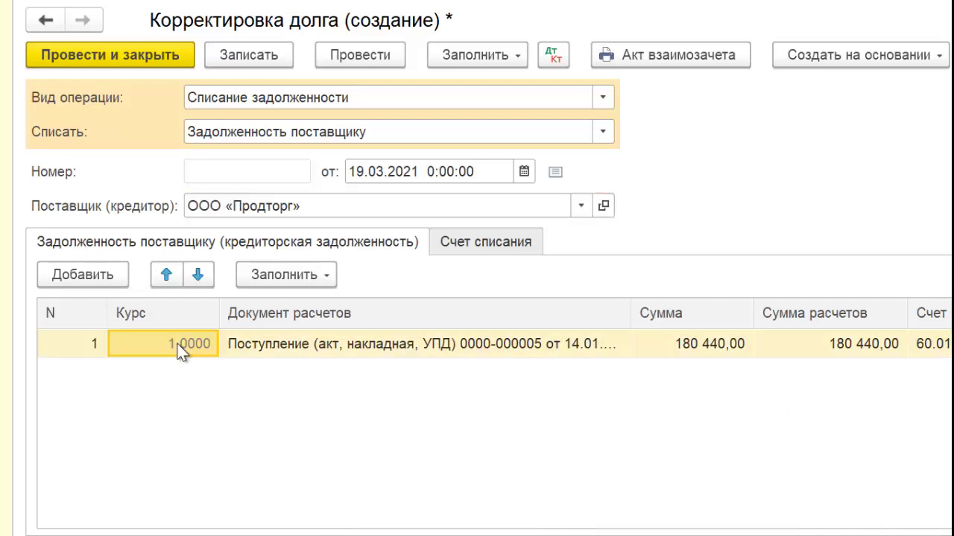
right_click(181, 351)
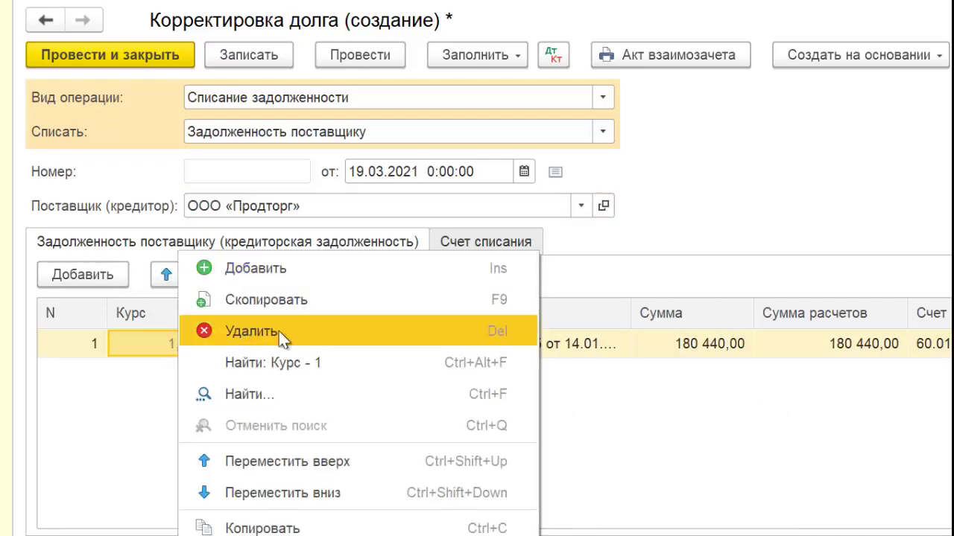
left_click(124, 422)
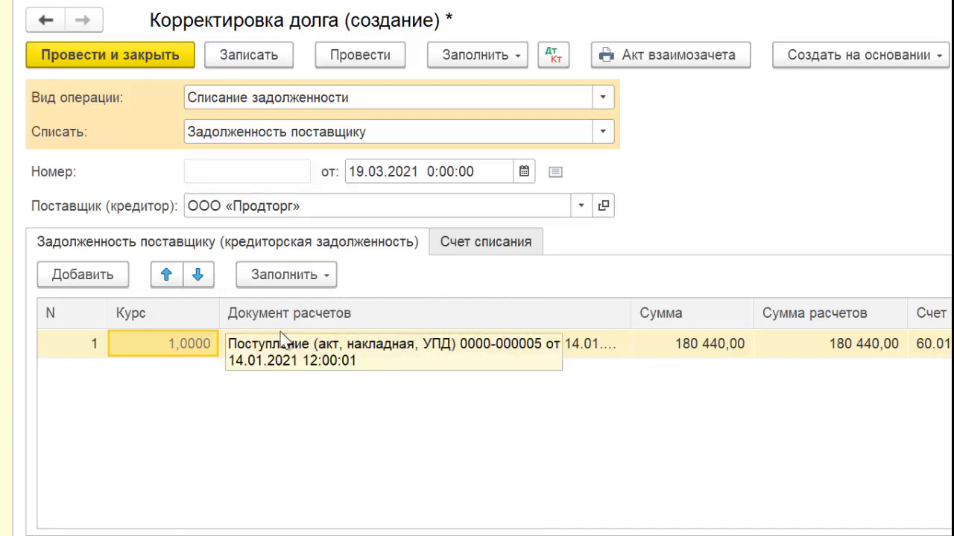
Set the write-off account for the supplier debt to 91.01 (Прочие доходы)
left_click(476, 247)
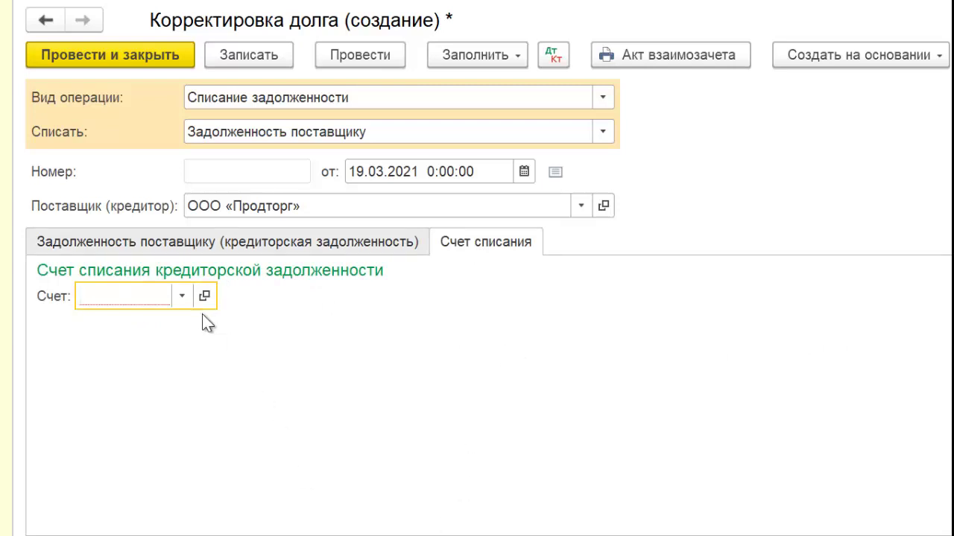
type("91")
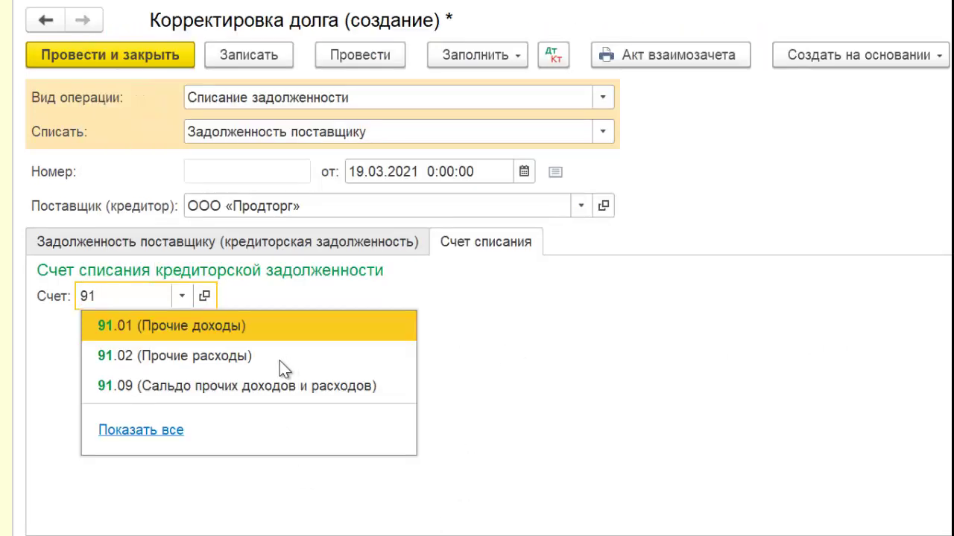
left_click(267, 329)
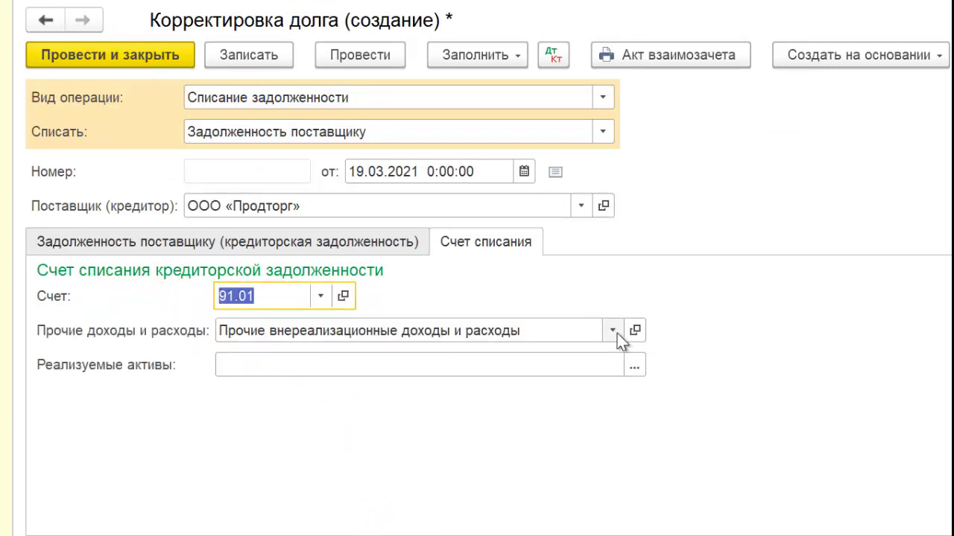
Set the other income and expenses item to Списание дебиторской (кредиторской) задолженности and post the debt adjustment
left_click(614, 331)
left_click(357, 392)
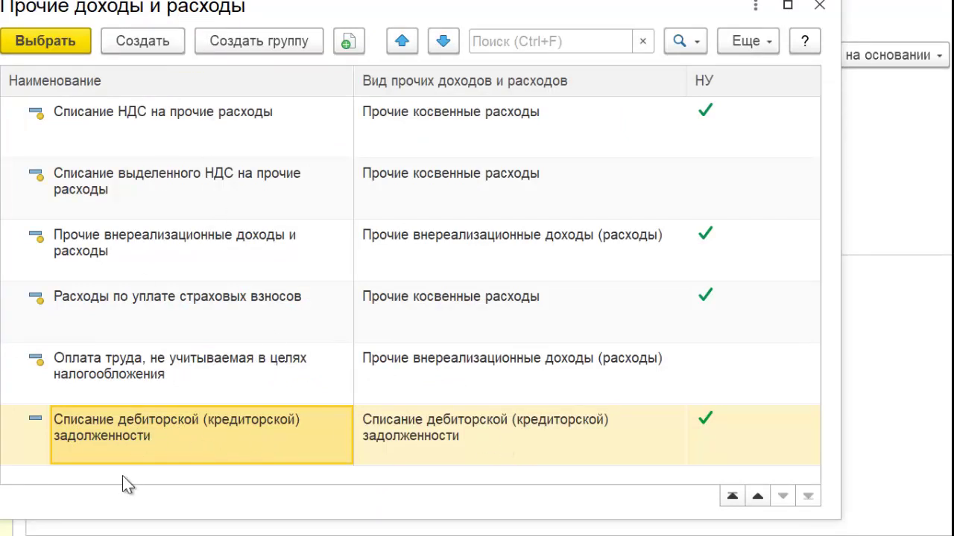
double_click(129, 436)
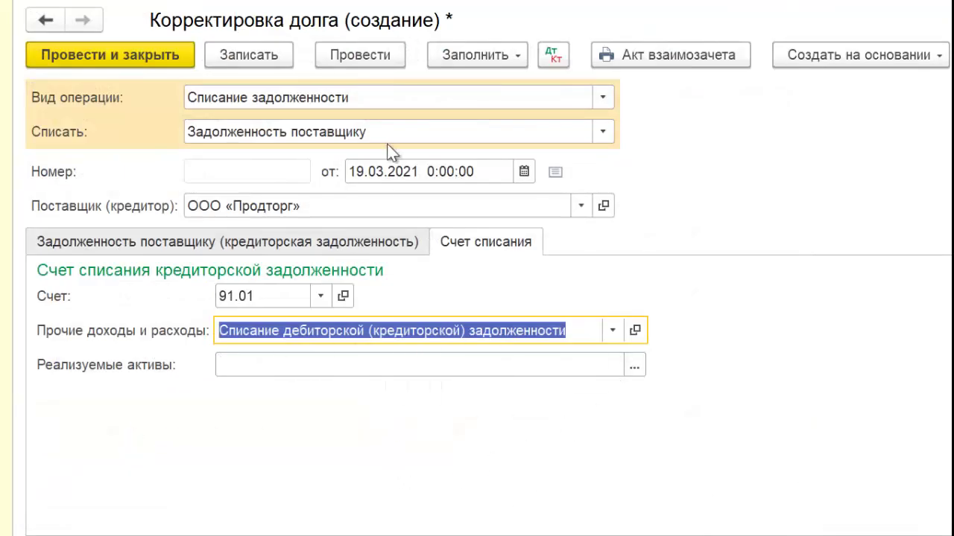
left_click(361, 58)
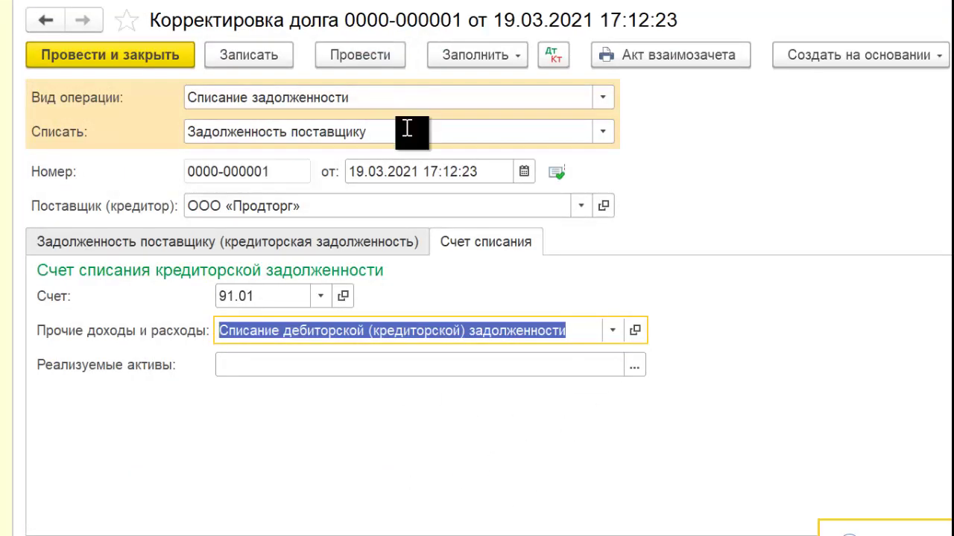
Check the debt adjustment's accounting entries and its УСН expense movements, and close the document
left_click(553, 59)
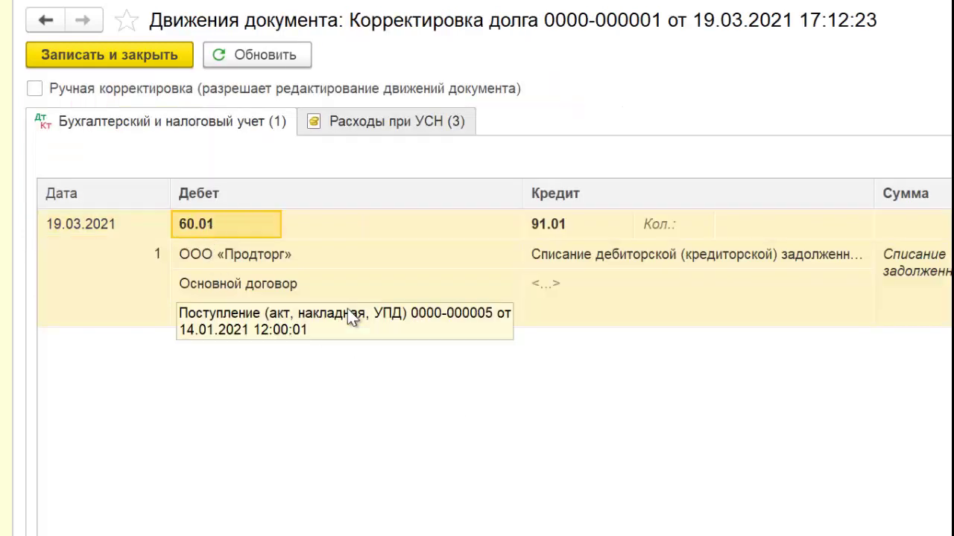
left_click(595, 236)
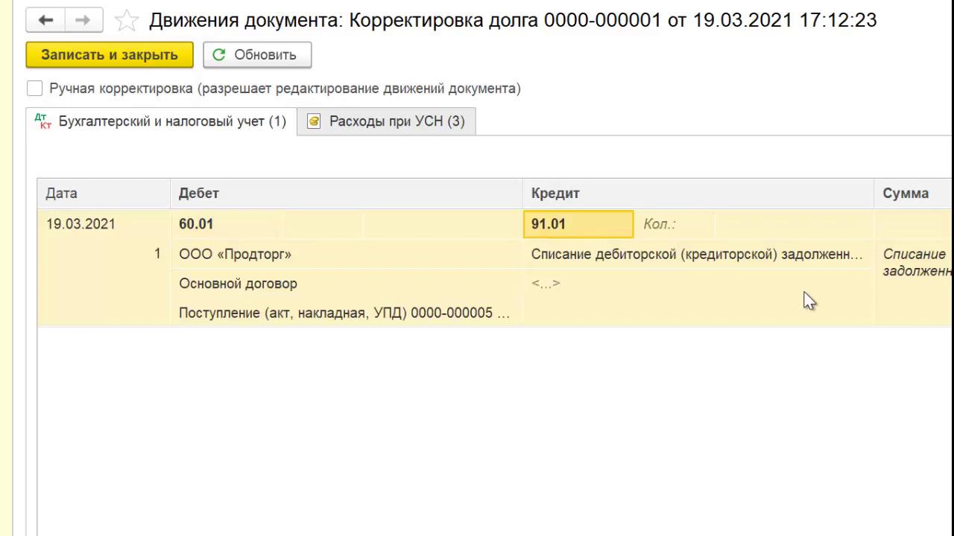
left_click(913, 223)
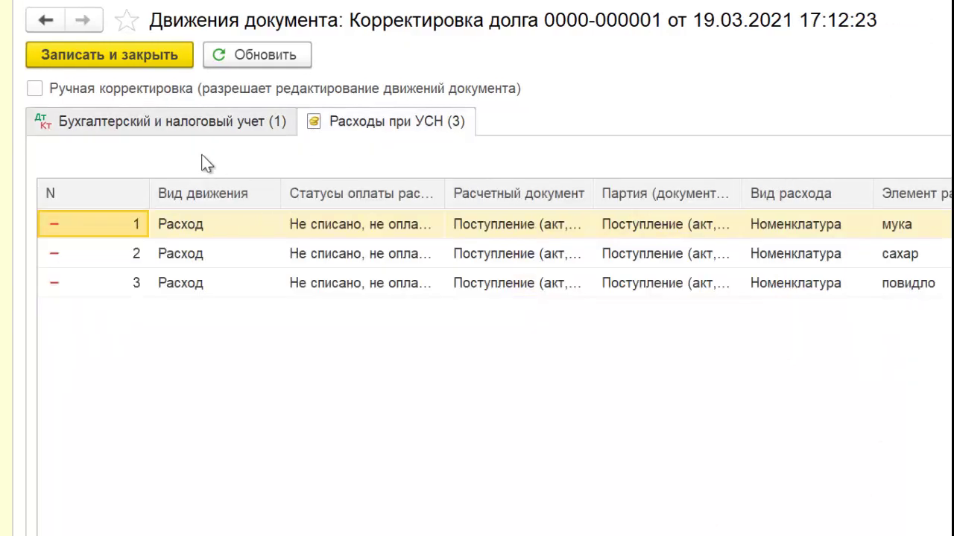
left_click(222, 146)
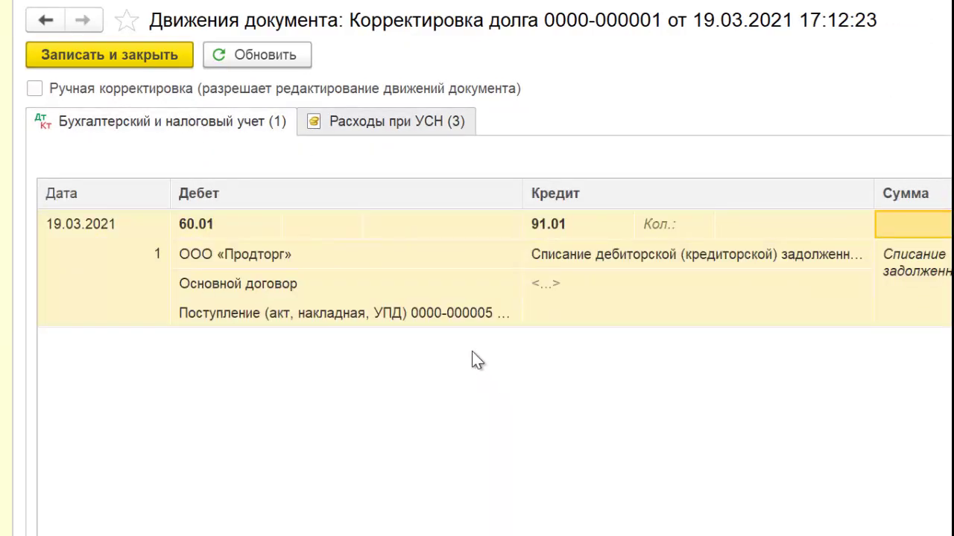
key("Escape")
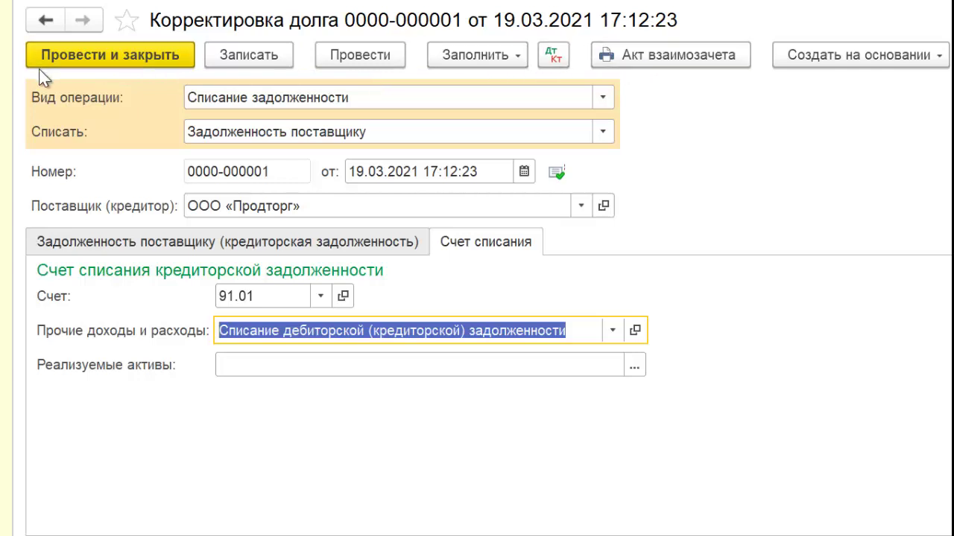
left_click(75, 55)
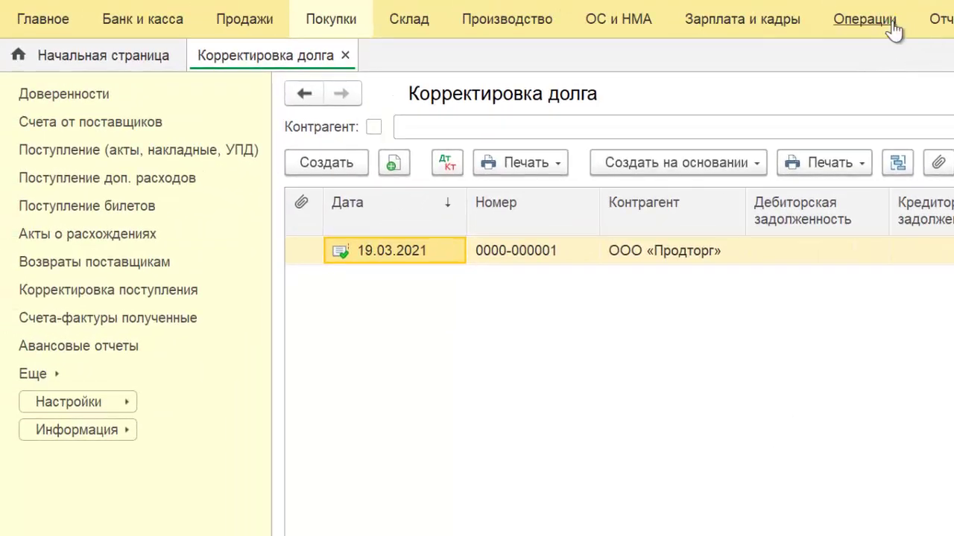
Open the УСН income and expense book records and start creating a new record
left_click(891, 24)
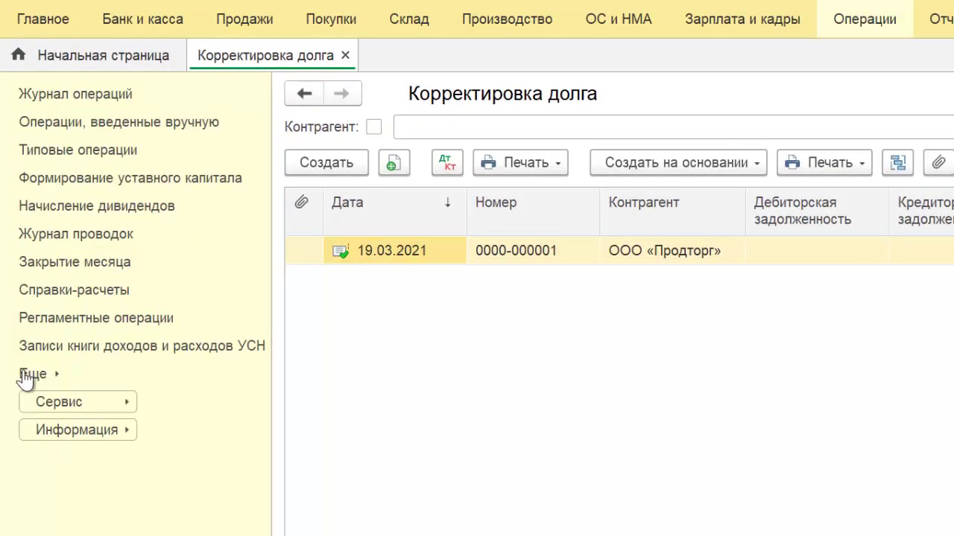
left_click(180, 347)
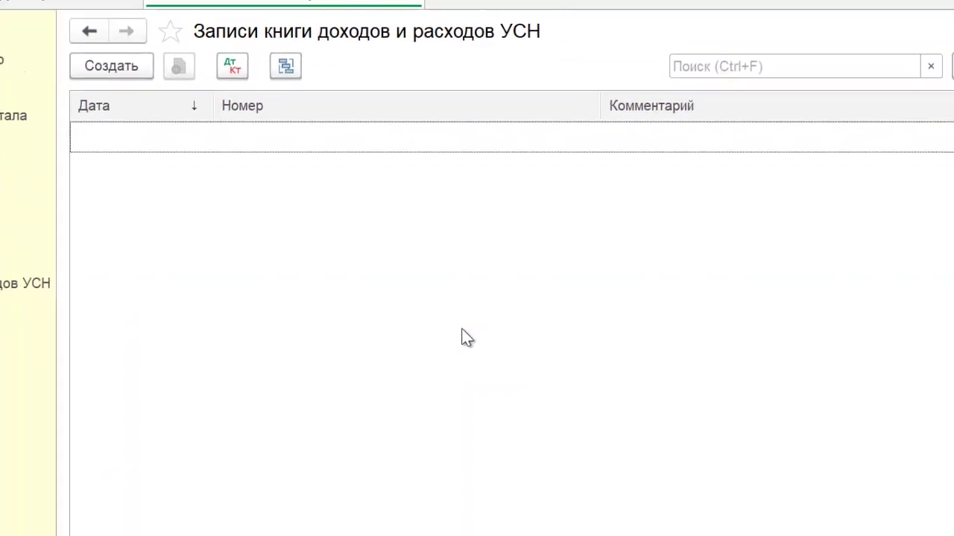
left_click(111, 67)
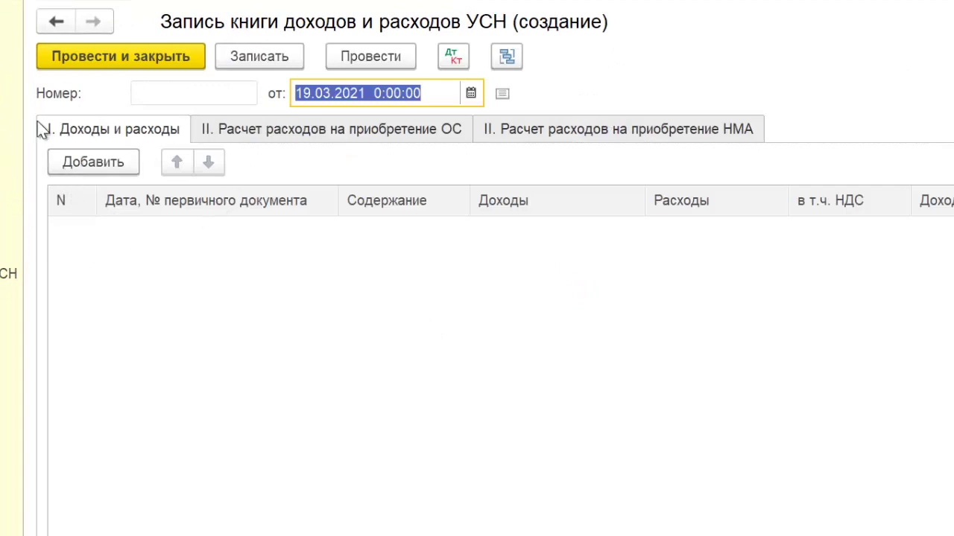
Add a line for document 19.03.2021 №5 with the content «Доходы по списанию кредиторской задолженности» and income of 180 400,00
left_click(114, 154)
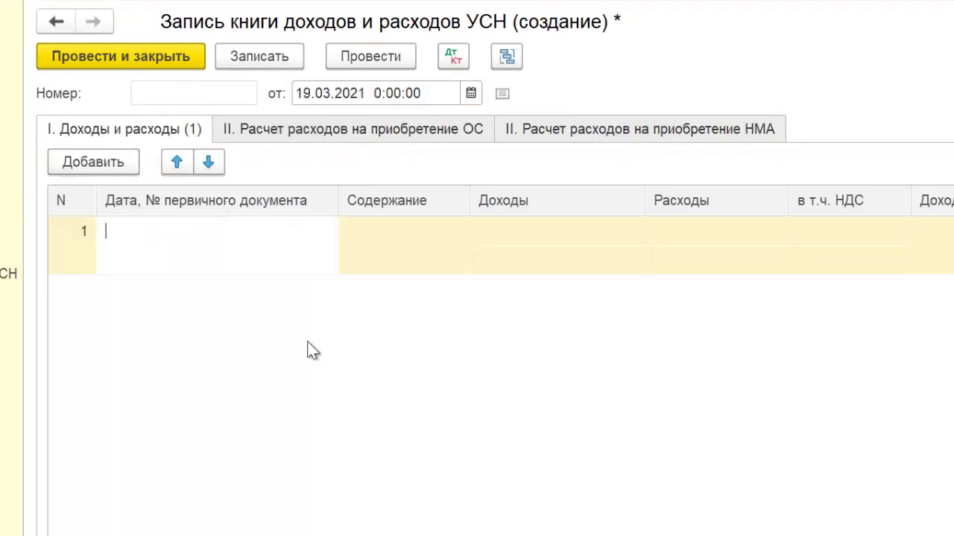
type("180 400,00")
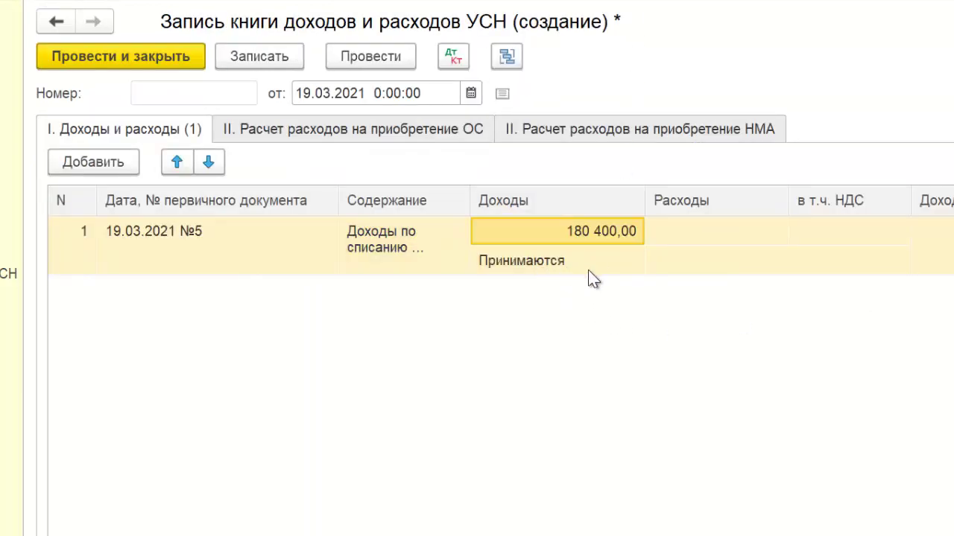
left_click(909, 238)
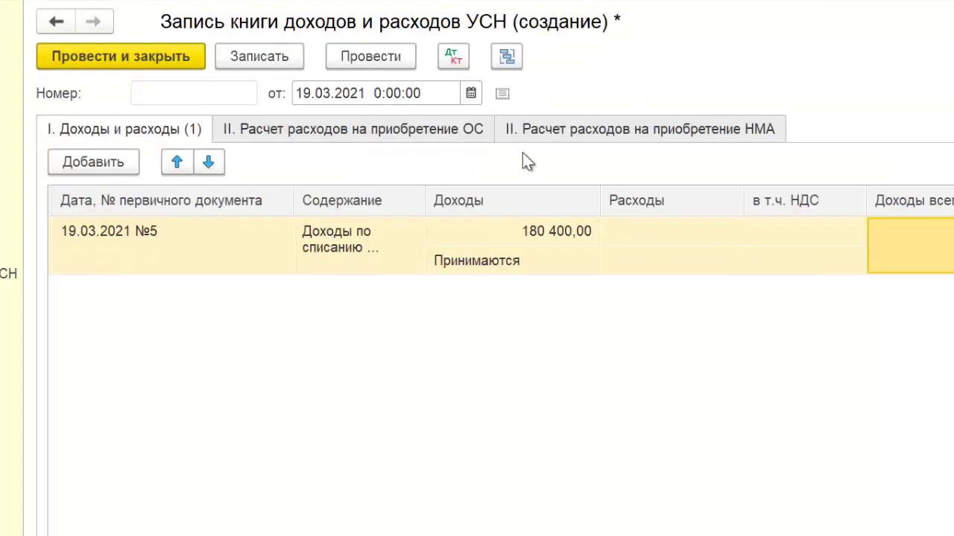
Post the income and expense book record and view its register movements
left_click(376, 60)
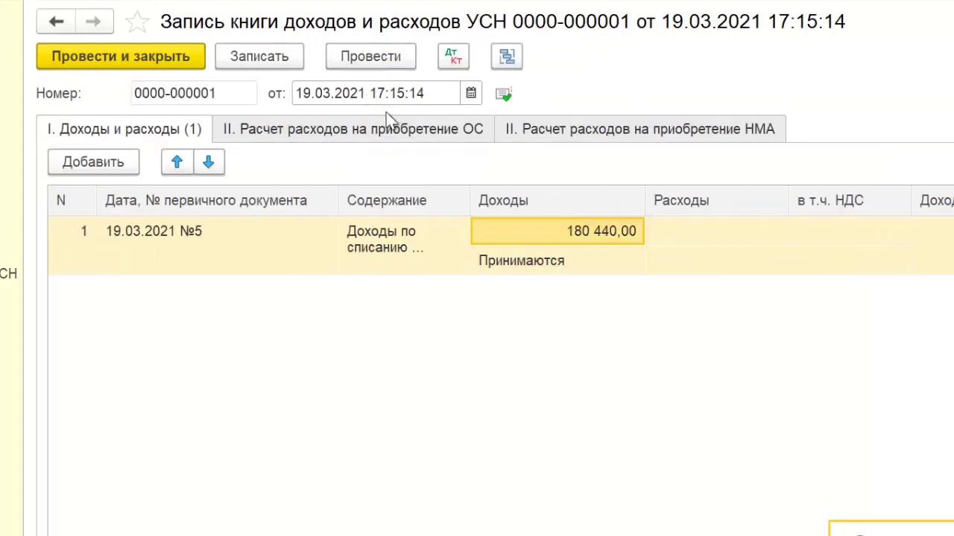
left_click(452, 60)
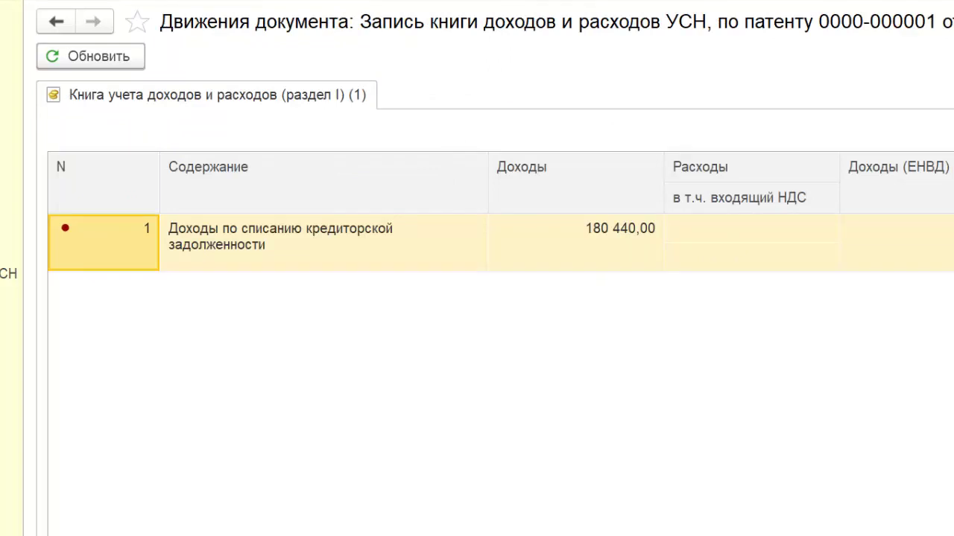
Check the income and primary document columns in the record's register movements, and close the movements view
scroll(500, 213, "right", 10)
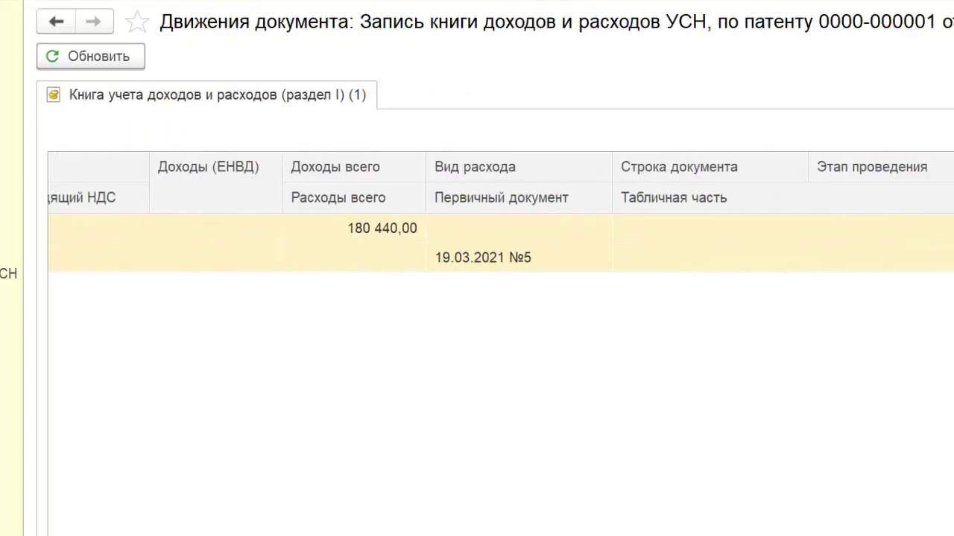
scroll(500, 213, "left", 10)
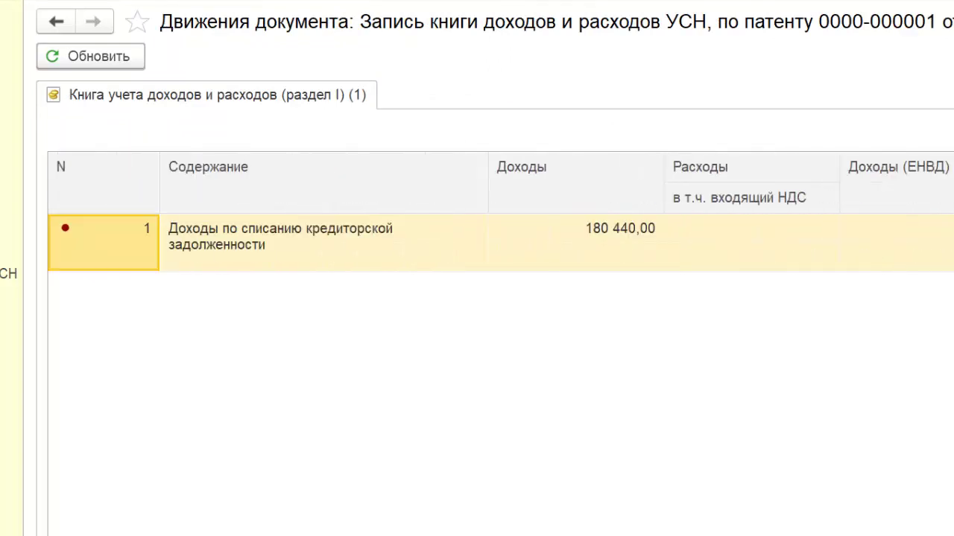
key("Escape")
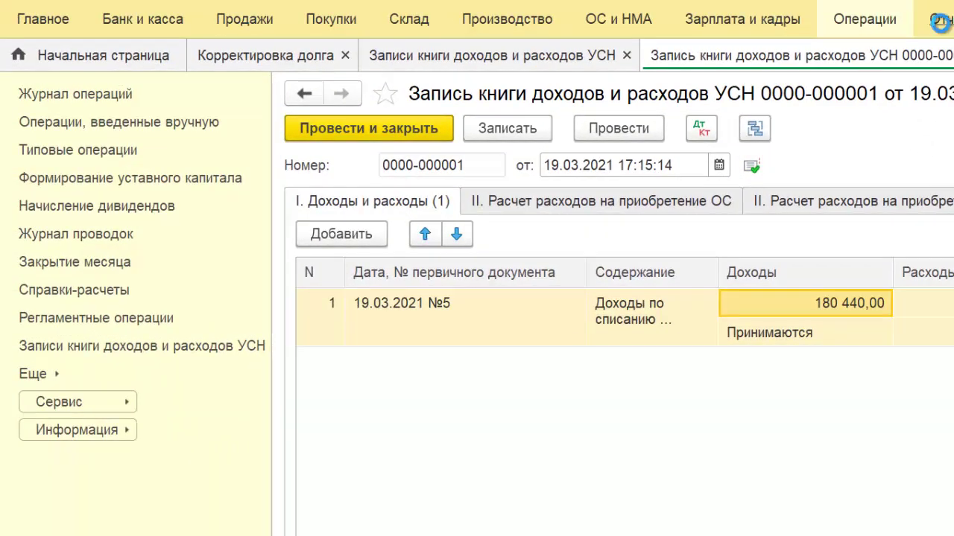
Generate the «Книга доходов и расходов УСН» report for 1 квартал 2021 г. and select the 19.03.2021 №5 entry in Раздел I
left_click(915, 13)
left_click(127, 445)
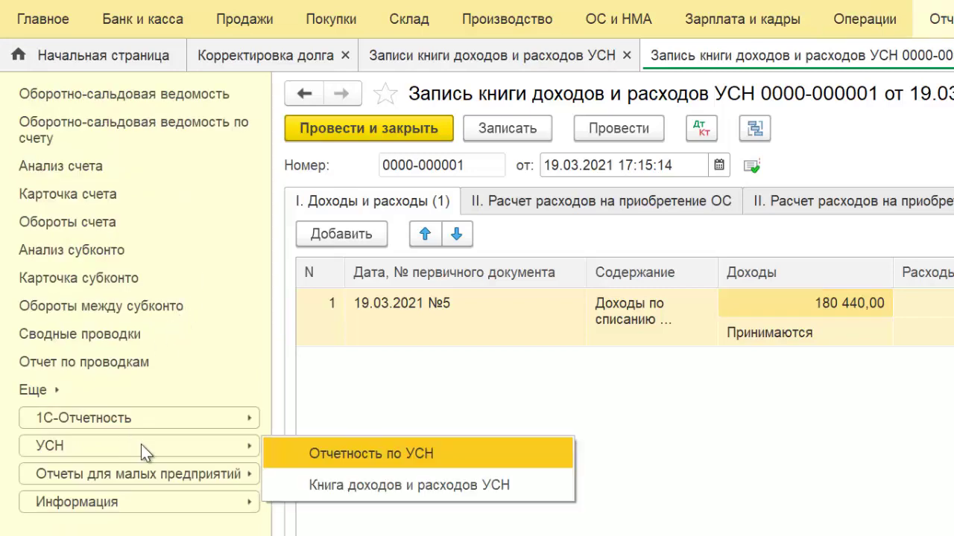
left_click(445, 483)
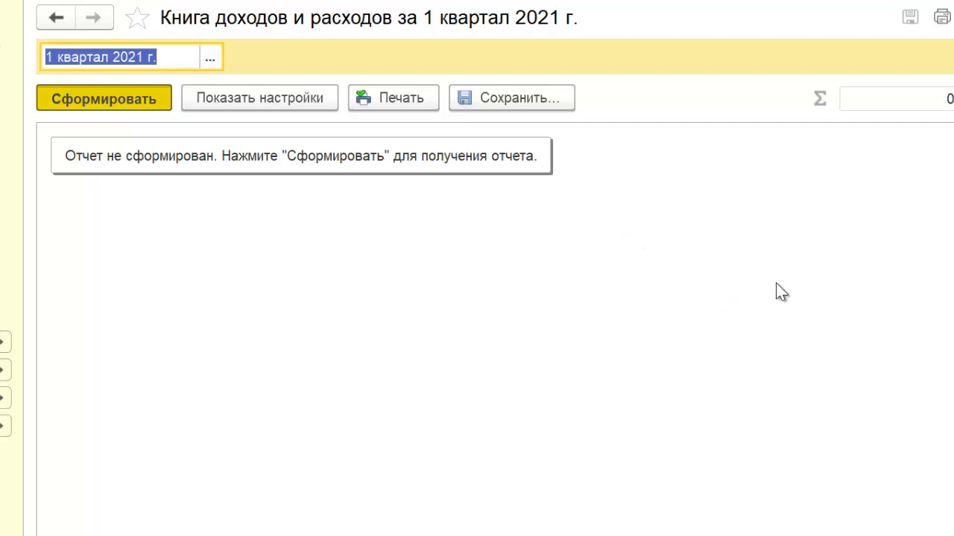
left_click(445, 324)
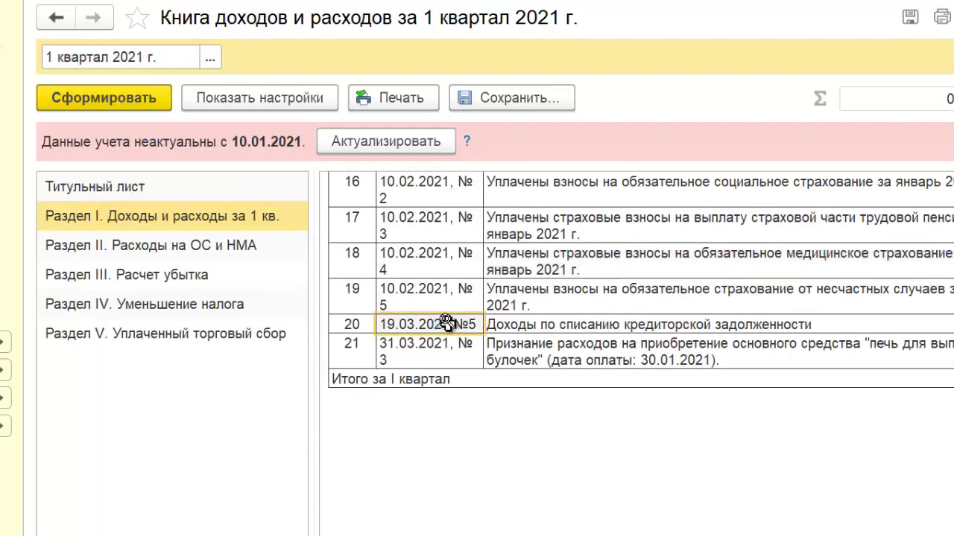
Check the income amount of the «Доходы по списанию кредиторской задолженности» entry and open its source document from the report
scroll(634, 280, "right", 3)
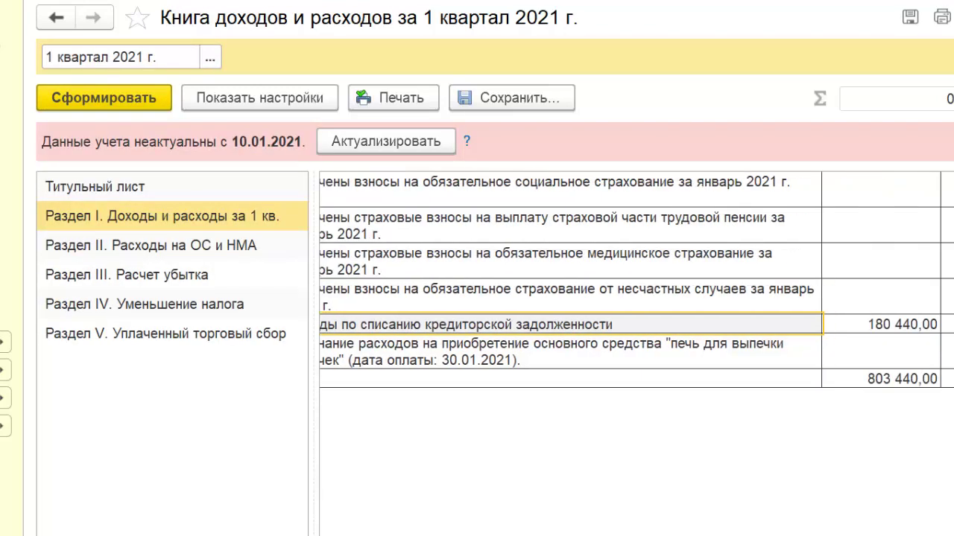
left_click(887, 325)
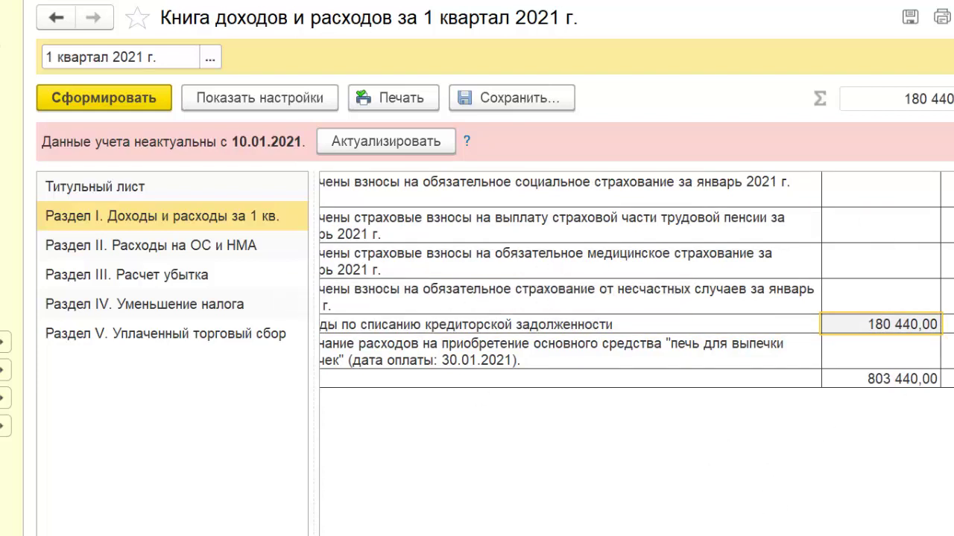
key("Return")
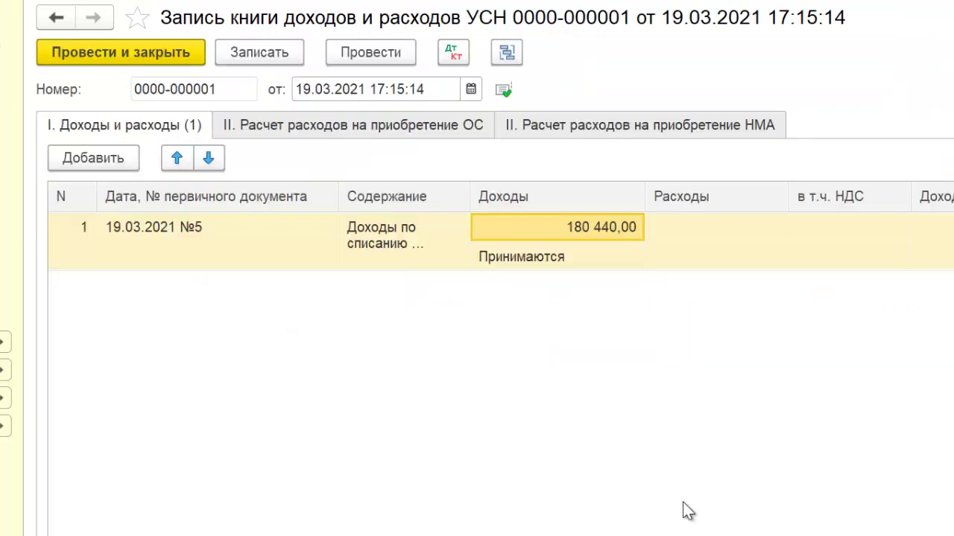